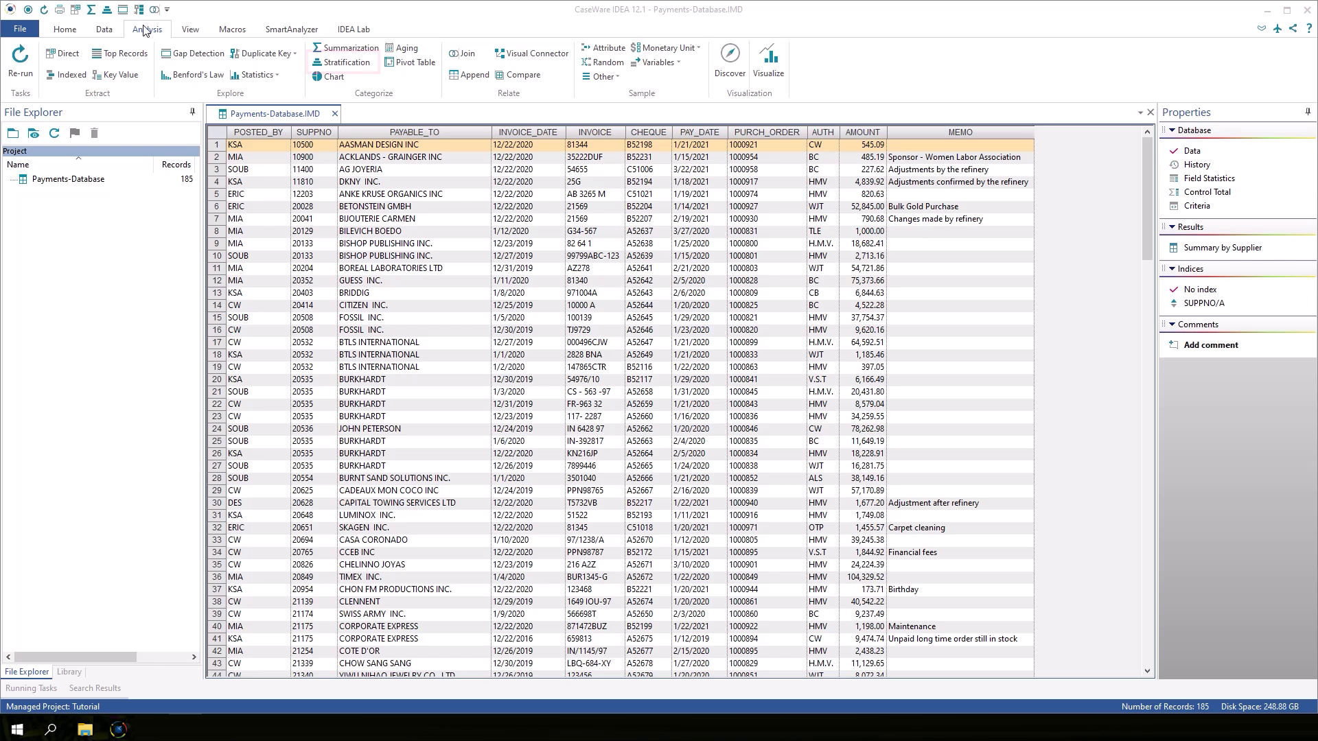
In the Stratification settings, choose AMOUNT as the field to stratify and tick AMOUNT to total on
{"action": "left_click", "coordinate": [359, 64]}
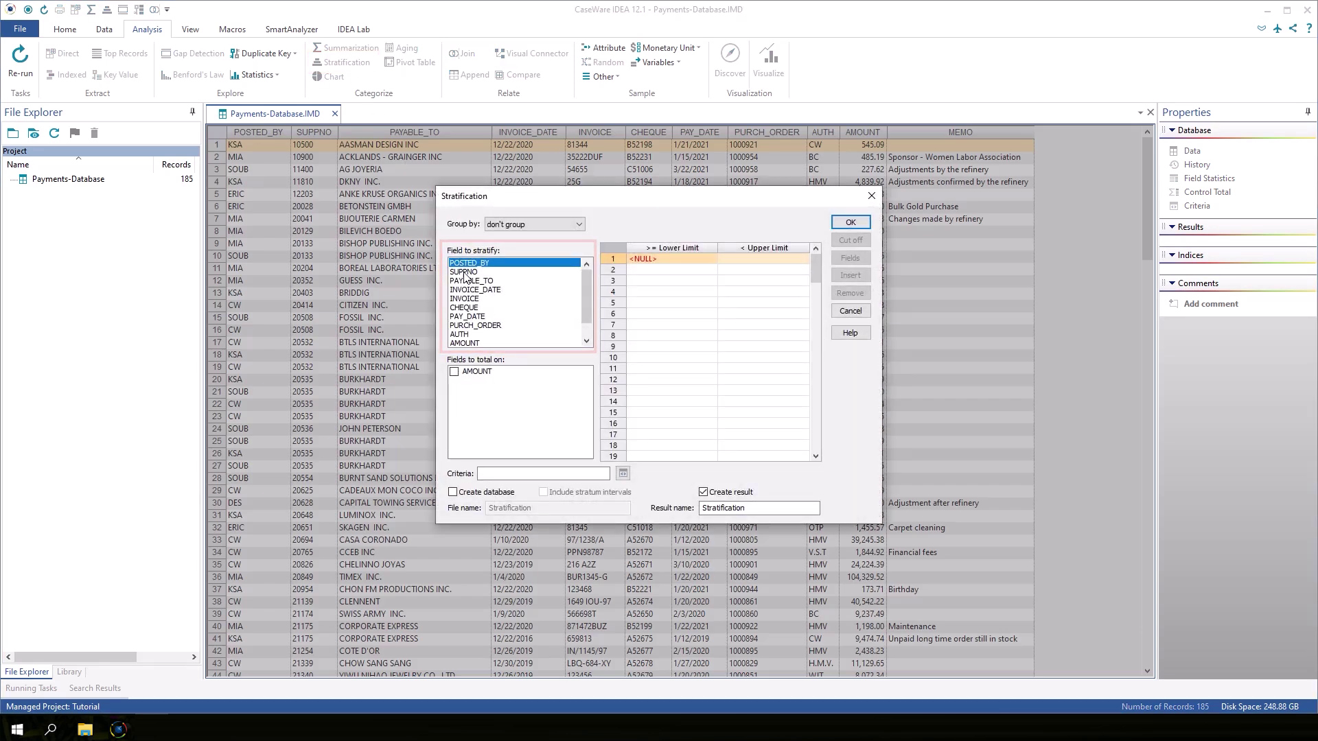
{"action": "left_click", "coordinate": [470, 344]}
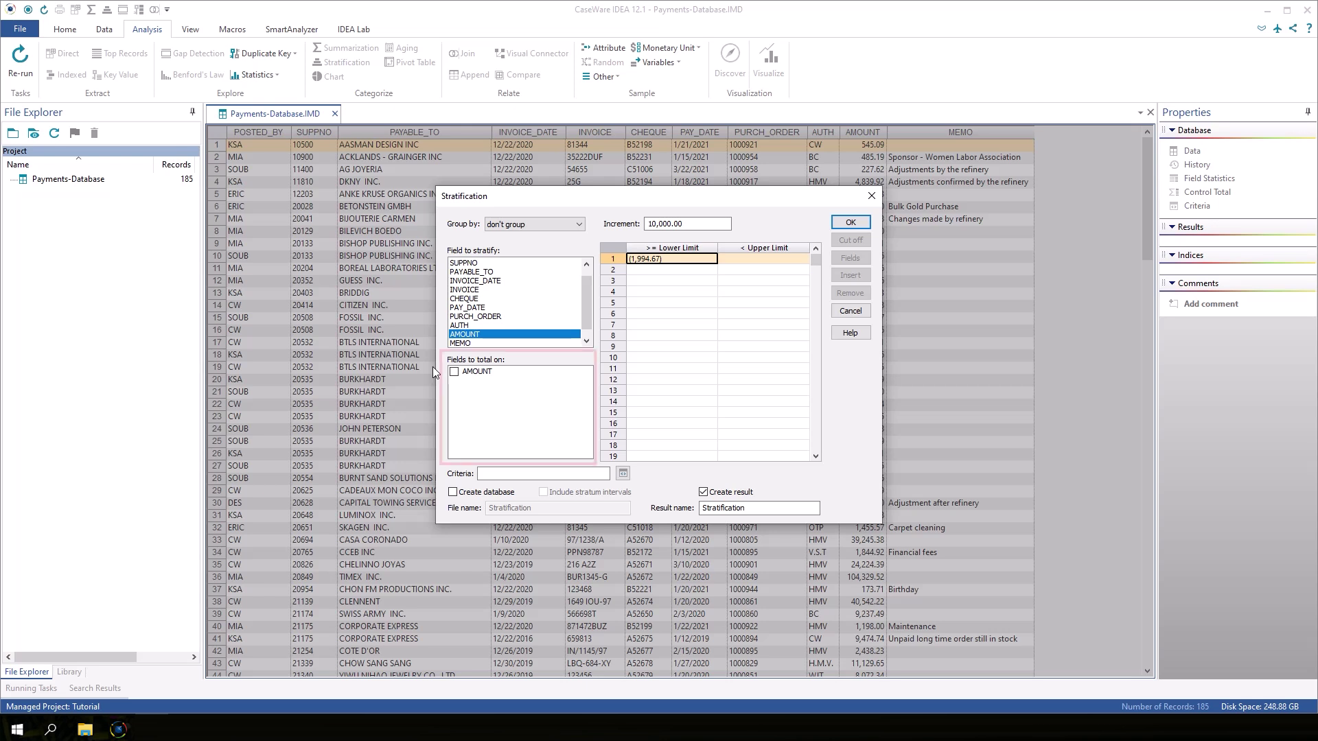
{"action": "left_click", "coordinate": [455, 373]}
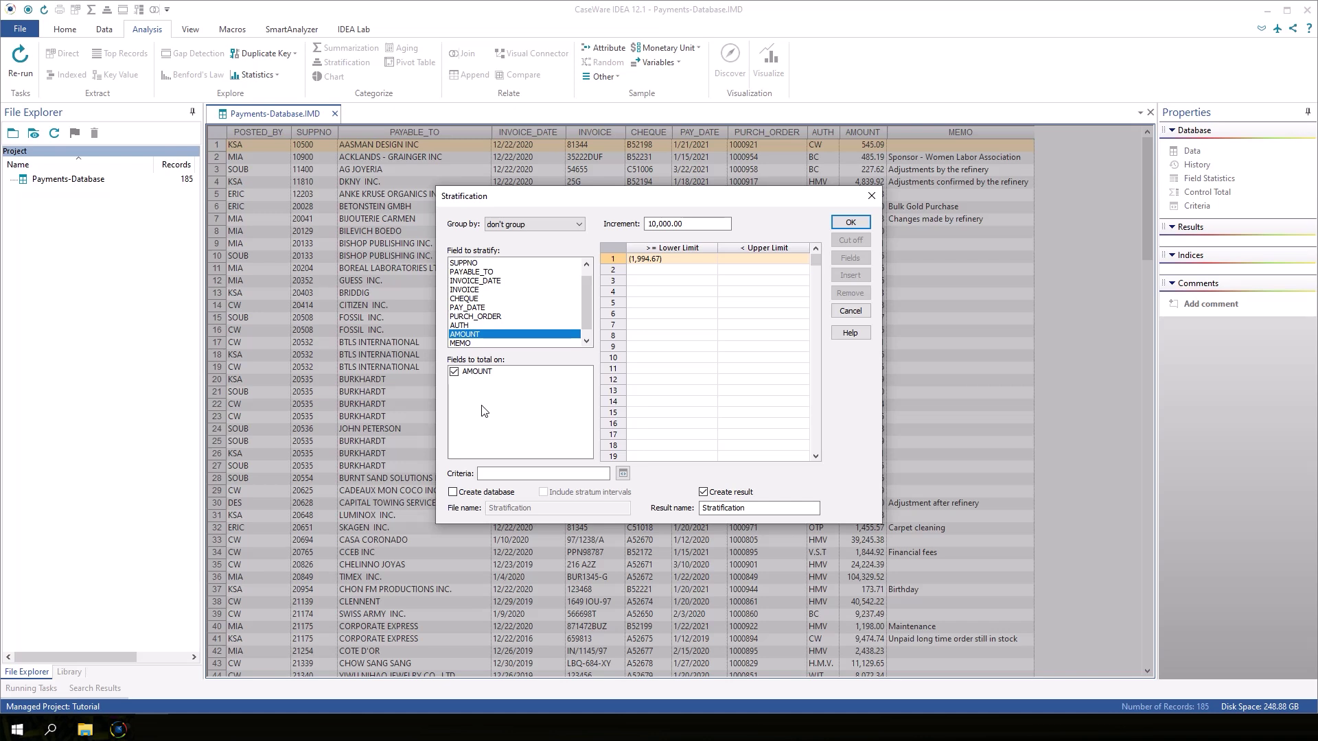
Set the increment to 5,000.00 and the first band's lower limit to 0
{"action": "double_click", "coordinate": [660, 223]}
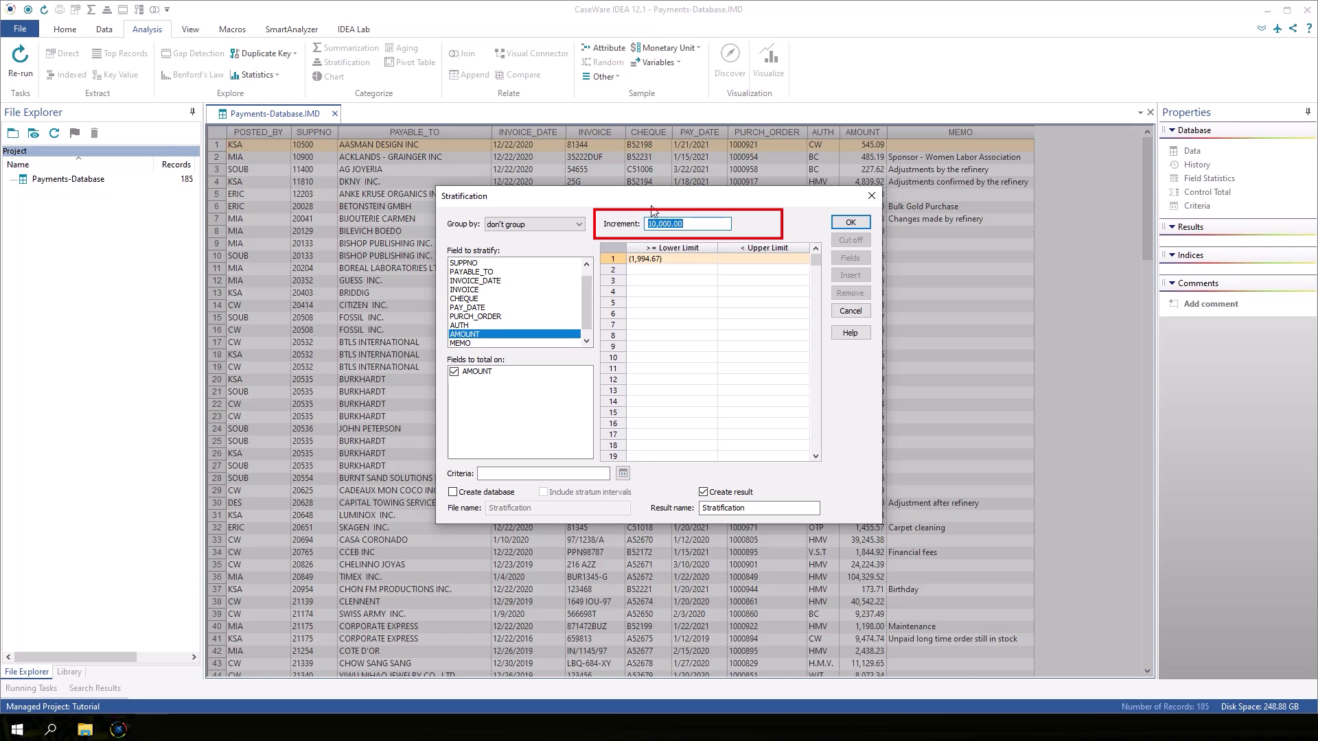
{"action": "type", "text": "5,000.00"}
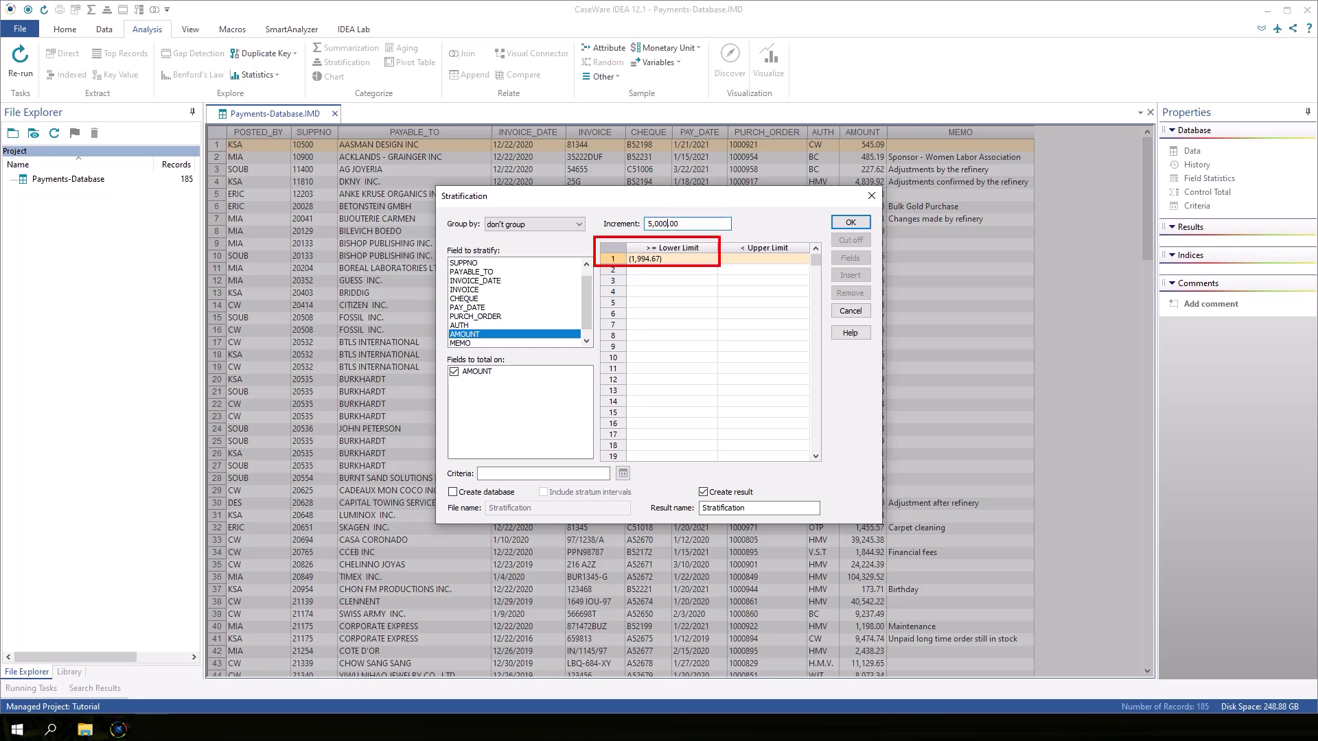
{"action": "left_click", "coordinate": [676, 259]}
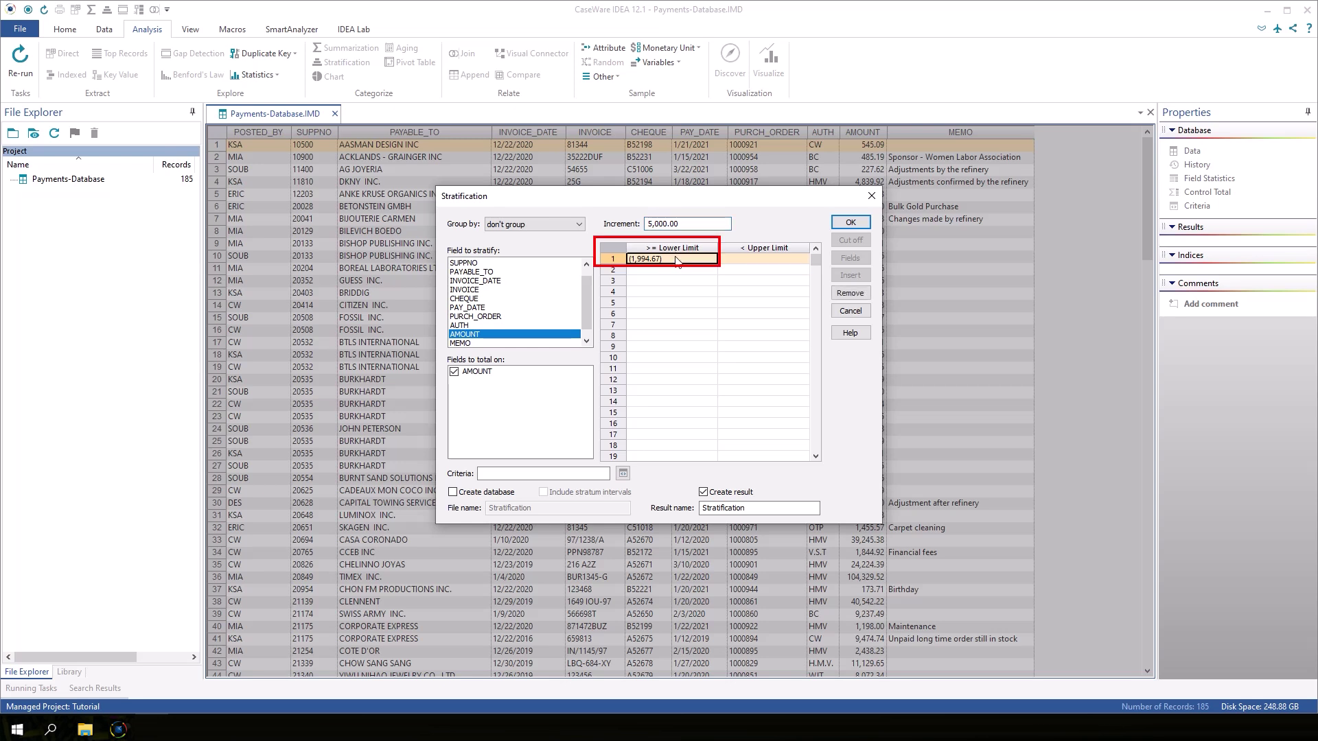
{"action": "type", "text": "0"}
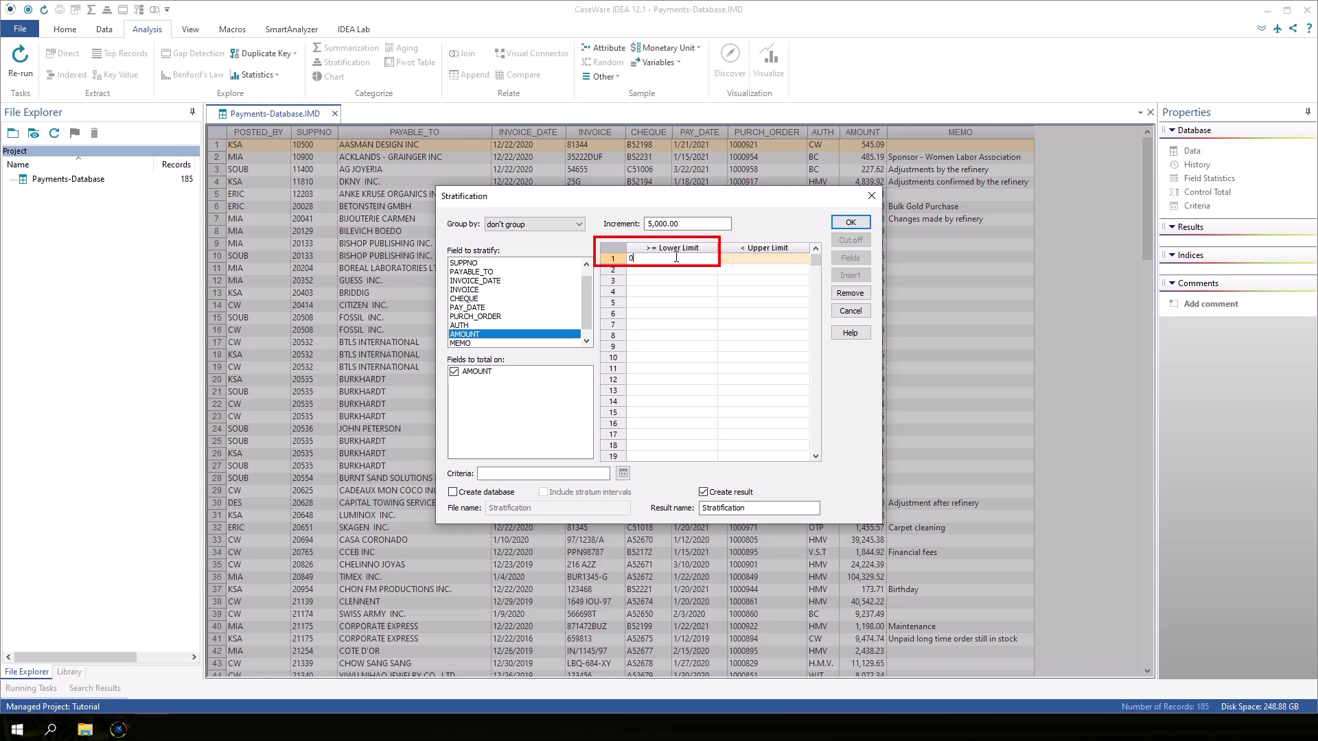
Fill in five bands with upper limits of 5,000, 10,000, 15,000, 20,000 and 25,000
{"action": "left_click", "coordinate": [727, 261]}
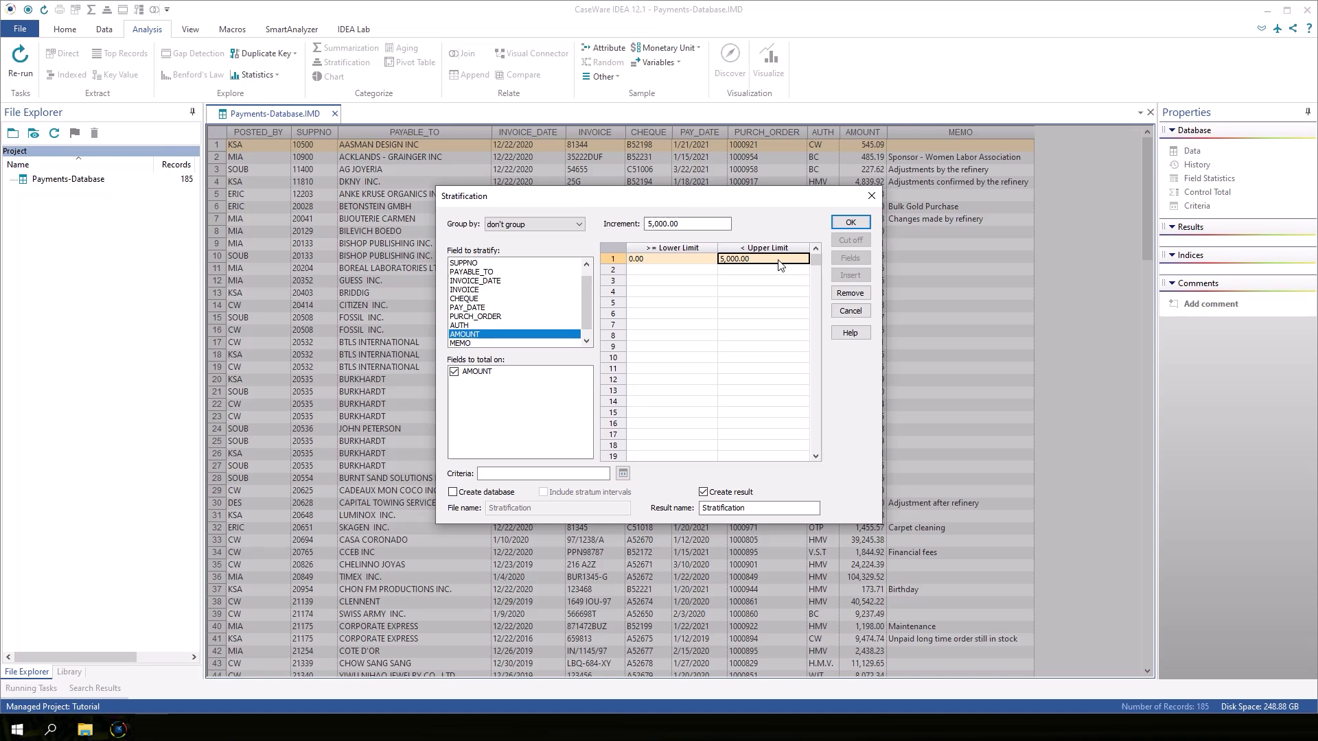
{"action": "left_click", "coordinate": [781, 271]}
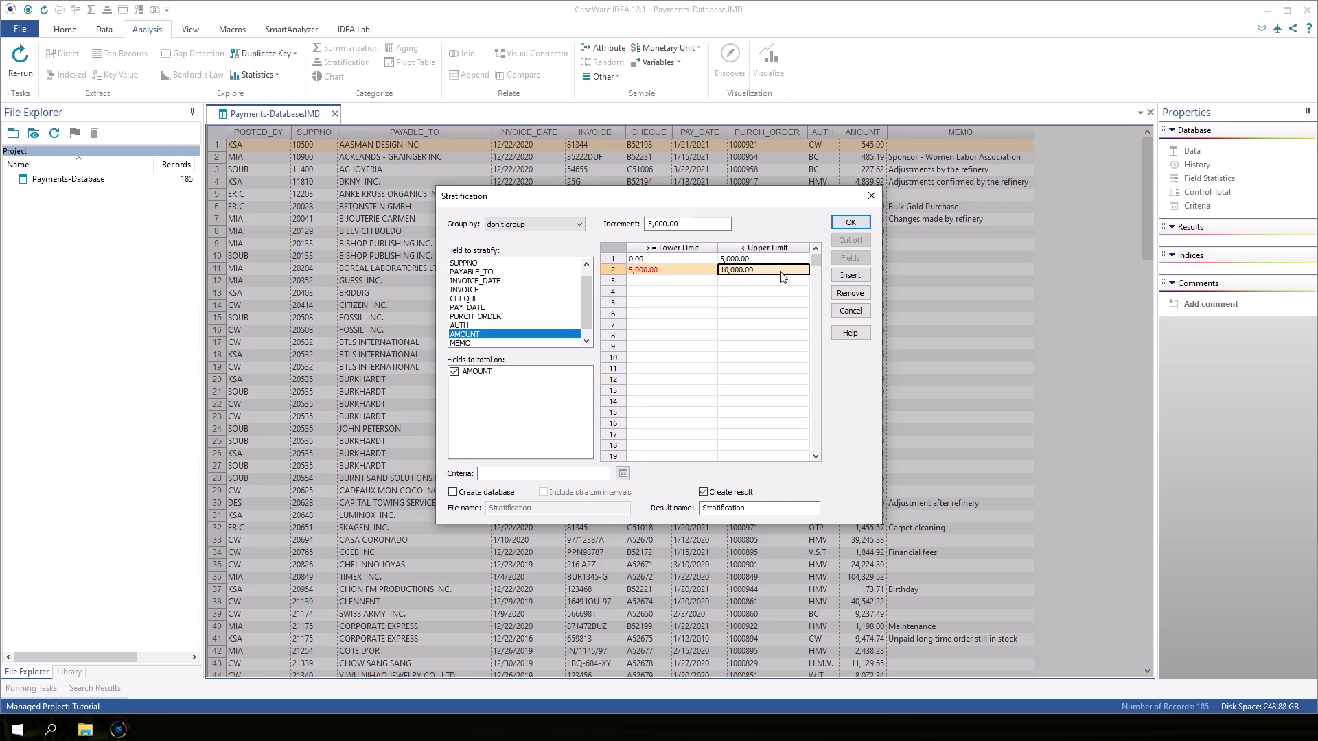
{"action": "left_click", "coordinate": [781, 281]}
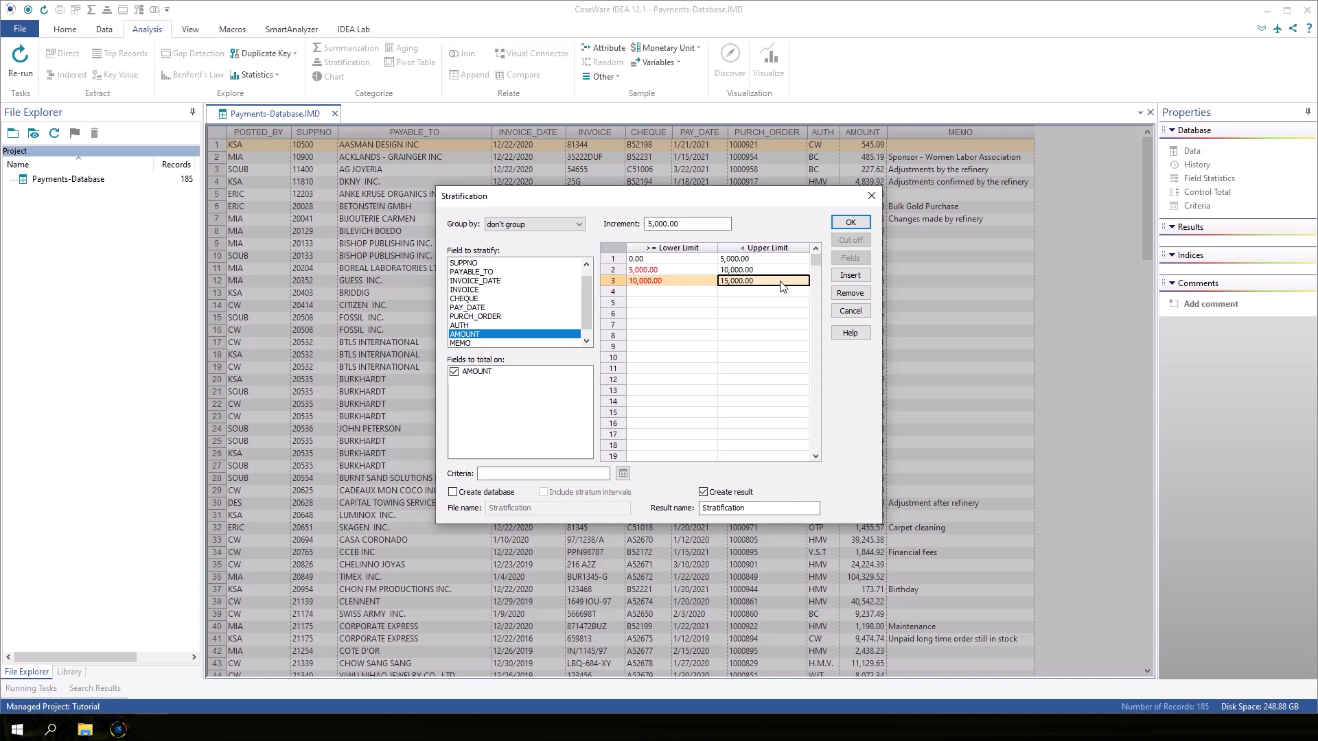
{"action": "left_click", "coordinate": [781, 291]}
{"action": "left_click", "coordinate": [781, 303]}
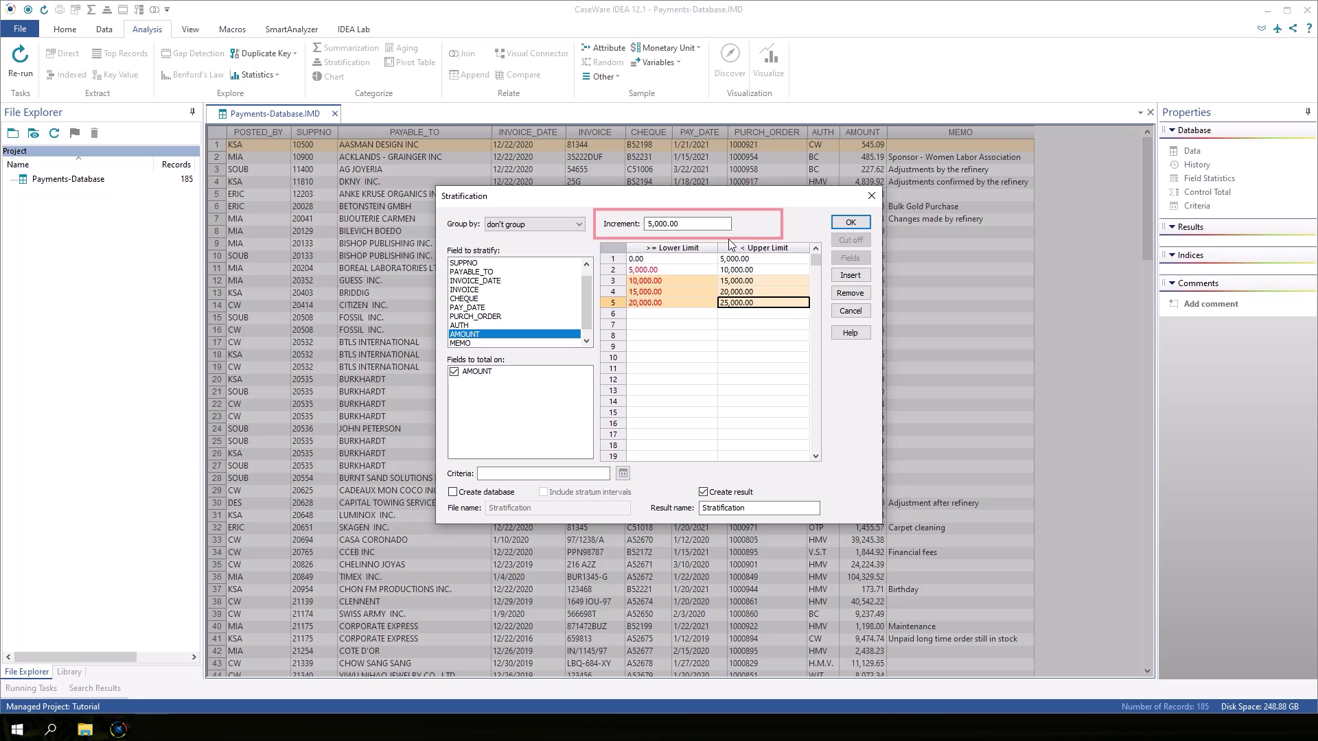
Change the increment to 25,000 and add bands 6–12 with upper limits up to 200,000.00
{"action": "double_click", "coordinate": [693, 223]}
{"action": "type", "text": "25000"}
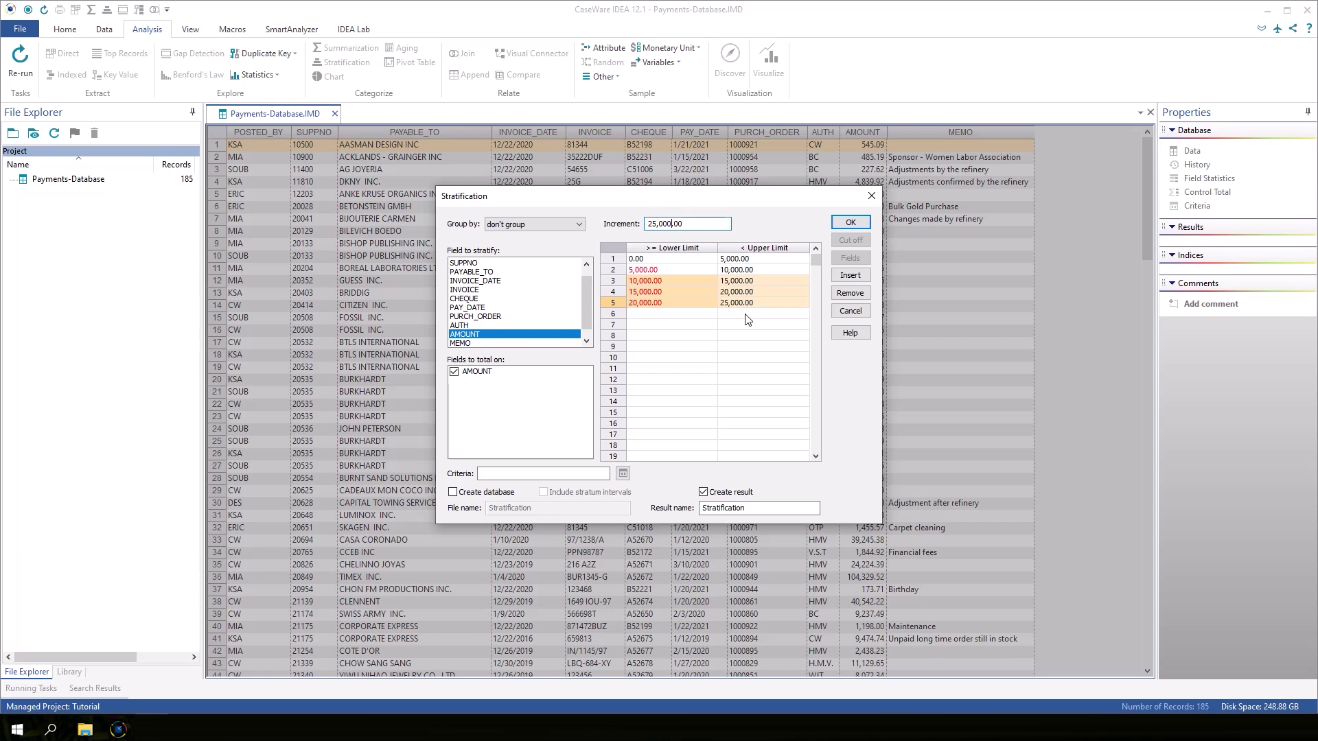
{"action": "left_click_drag", "start_coordinate": [748, 319], "coordinate": [752, 382]}
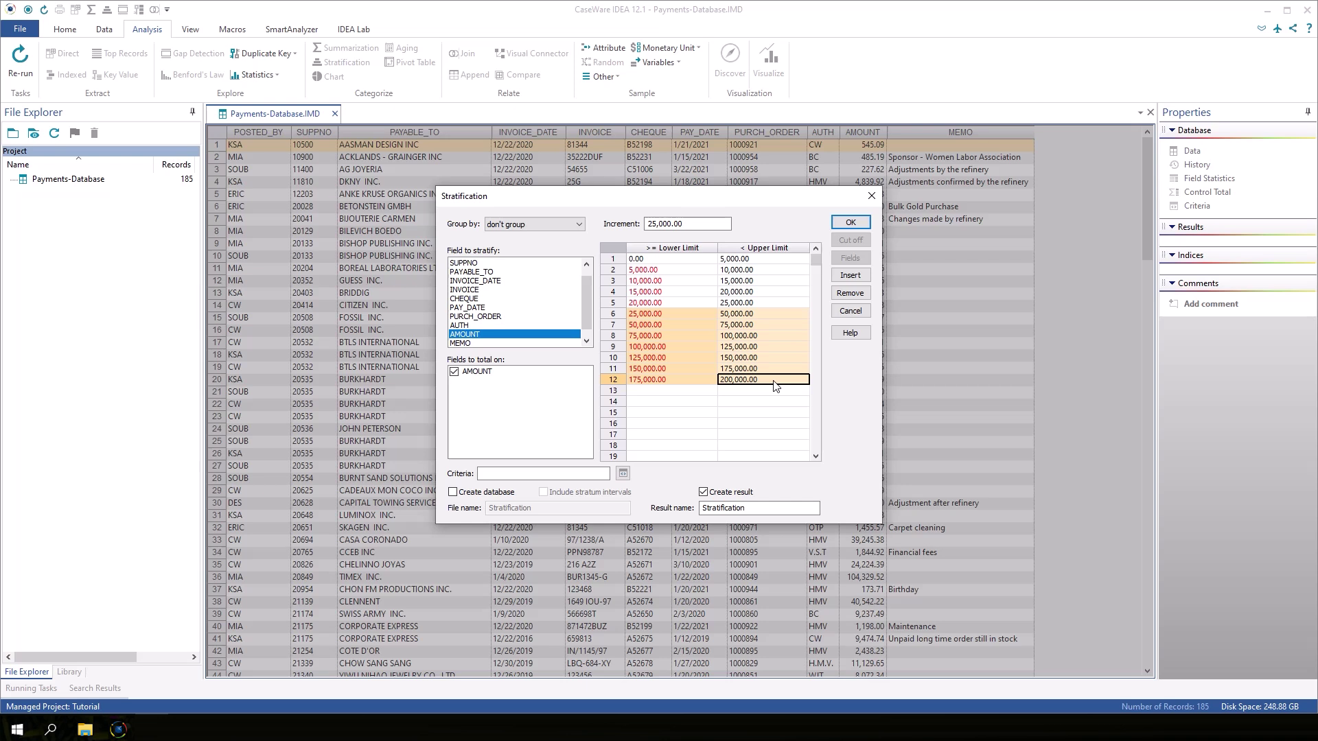
Name the result 'Numeric Stratification' and run the stratification
{"action": "left_click", "coordinate": [706, 508]}
{"action": "type", "text": "Numeric"}
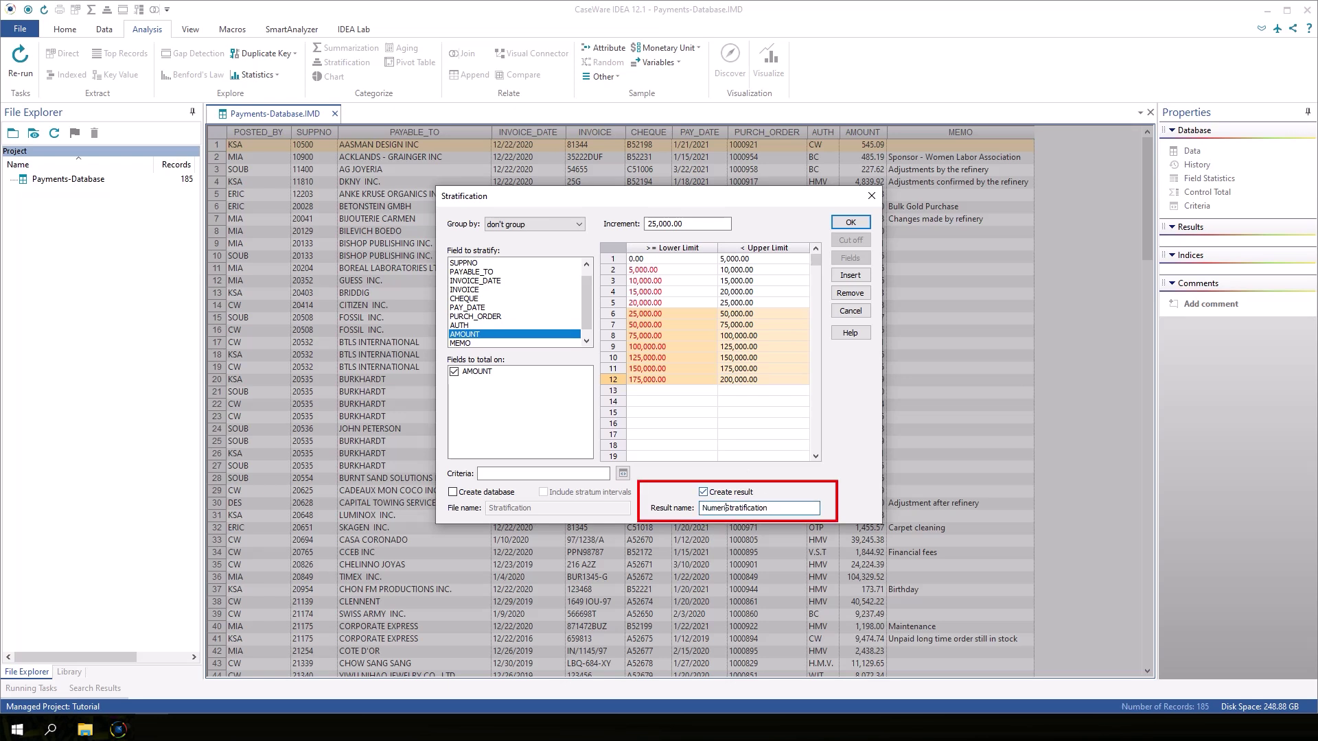
{"action": "left_click", "coordinate": [808, 510]}
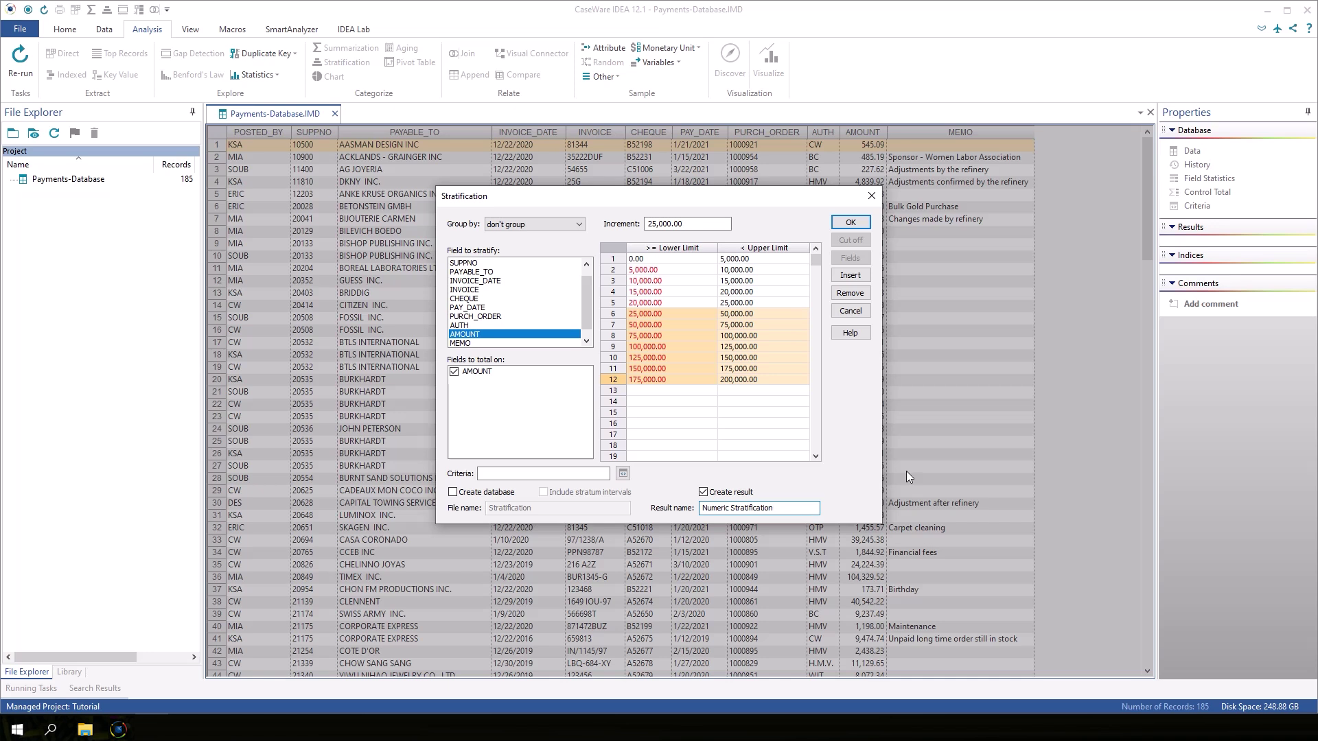
{"action": "left_click", "coordinate": [850, 223]}
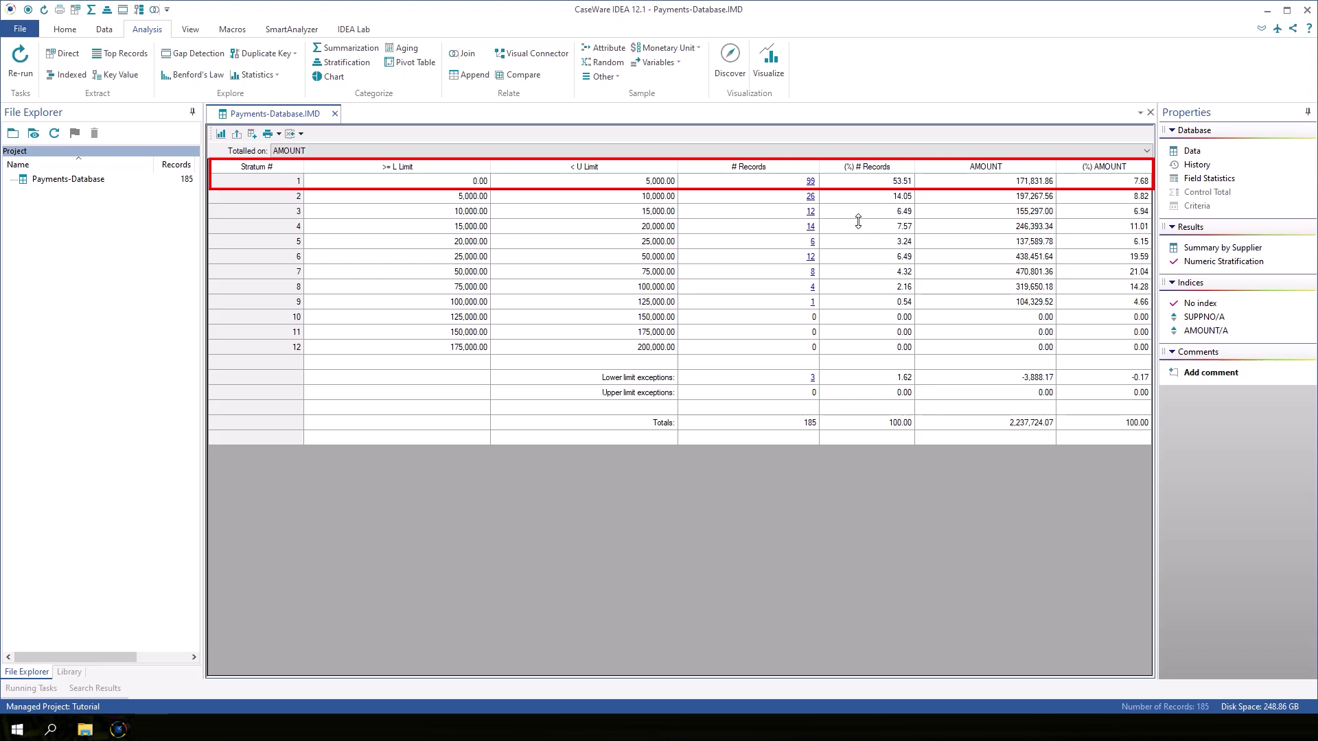
{"action": "left_click", "coordinate": [781, 184]}
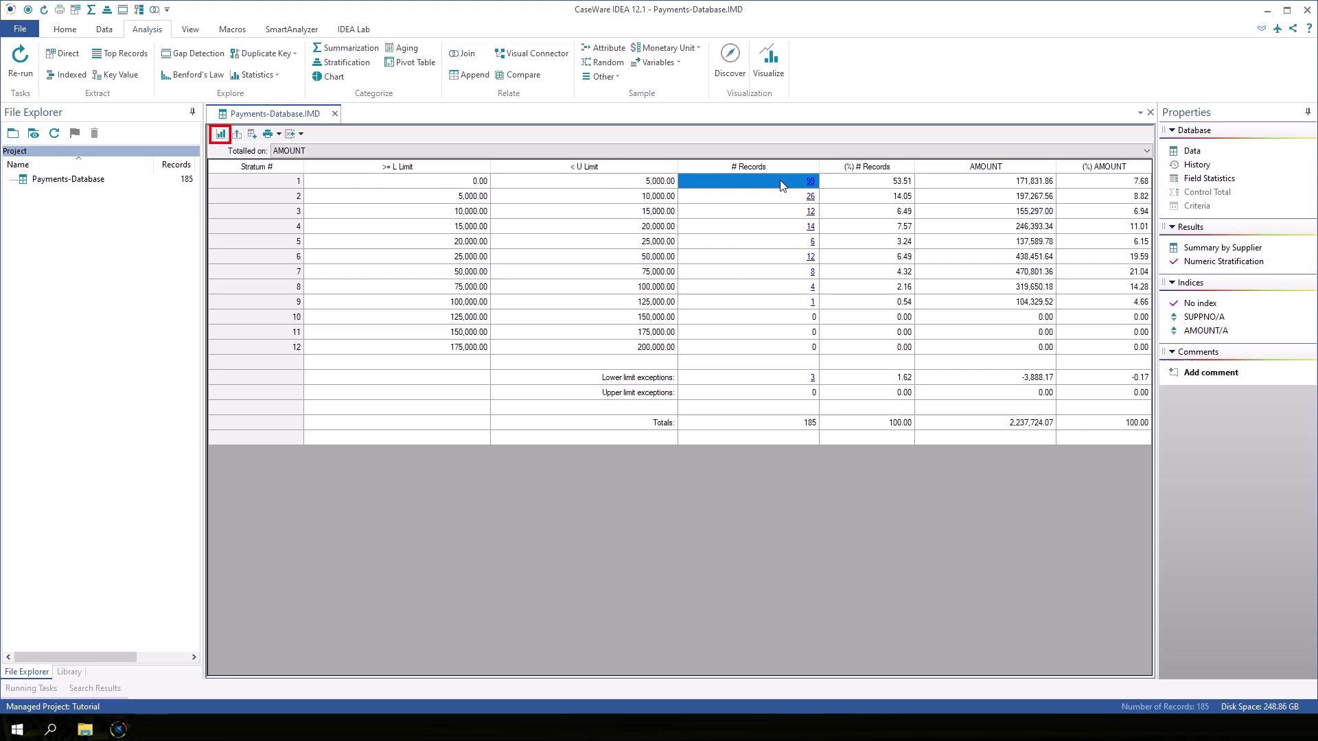
Display the result as a bar chart of # Records per stratum, leaving the chart type unchanged
{"action": "left_click", "coordinate": [219, 136]}
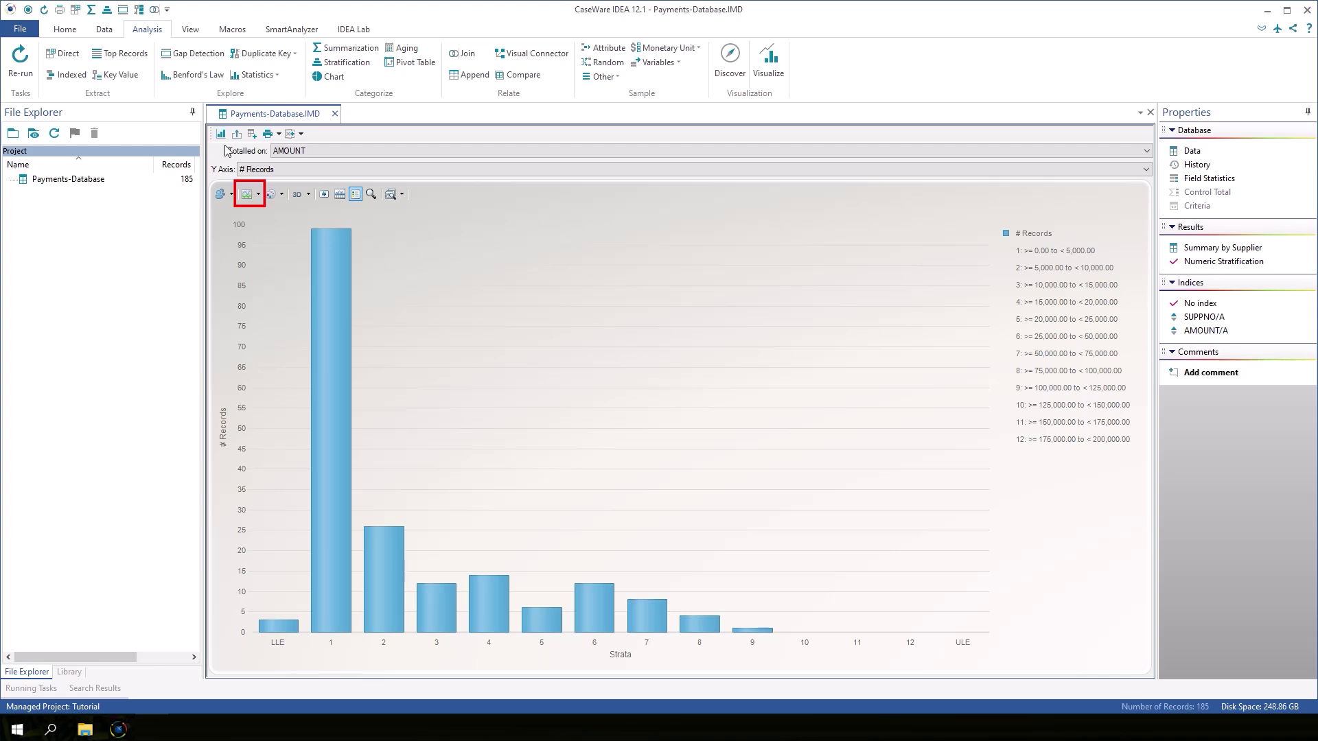
{"action": "left_click", "coordinate": [259, 195]}
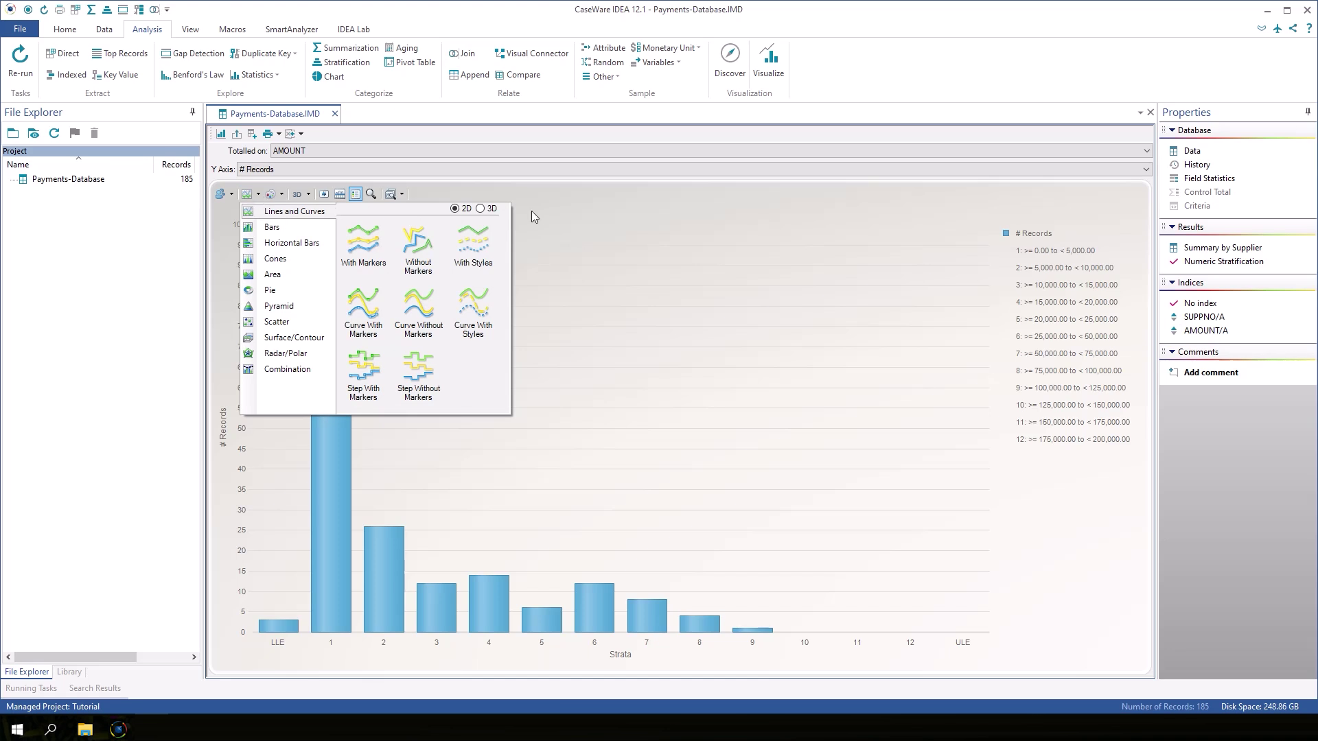
{"action": "left_click", "coordinate": [549, 210]}
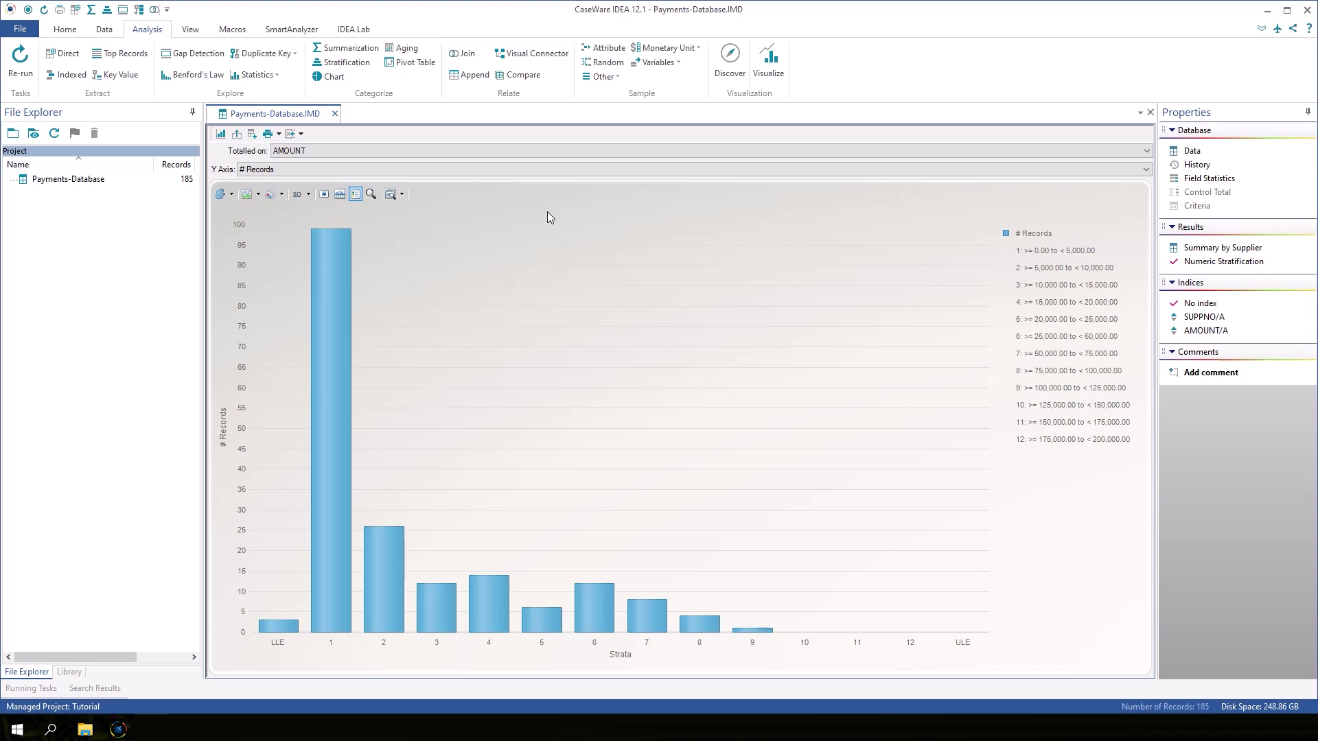
{"action": "right_click", "coordinate": [561, 649]}
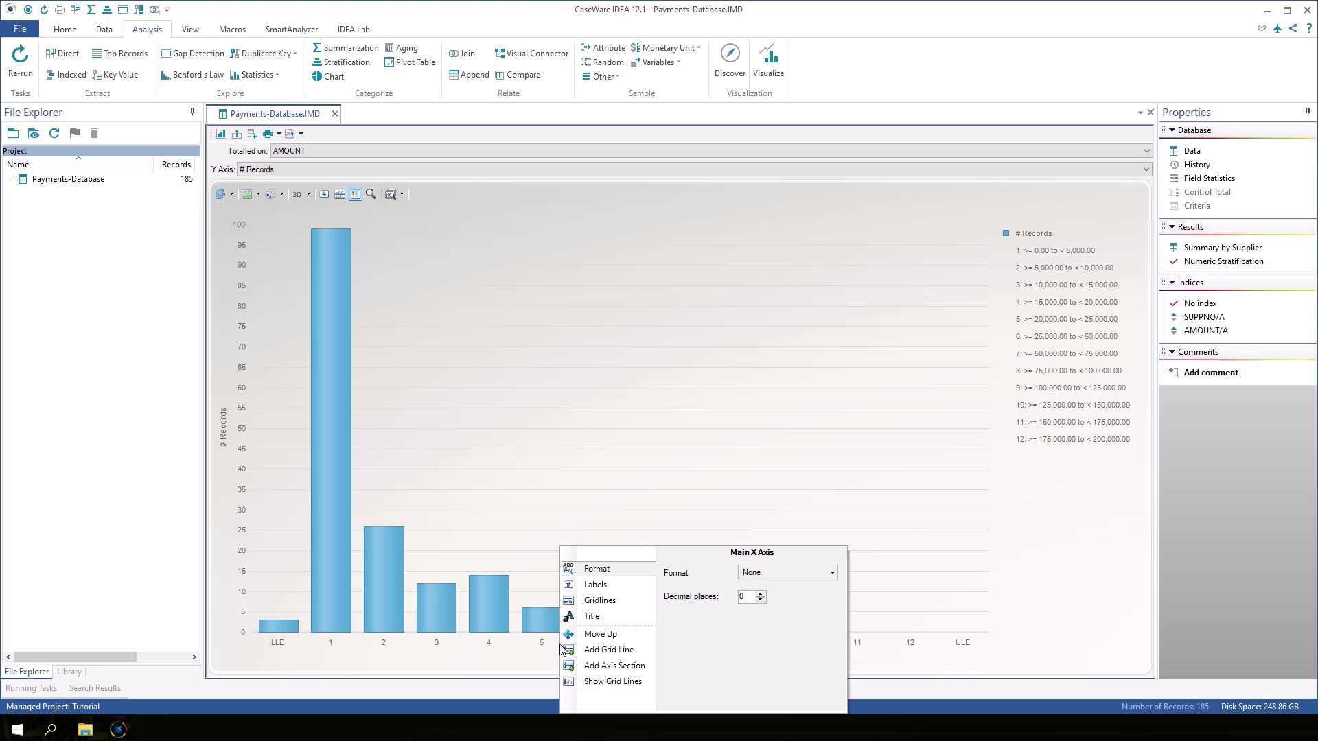
{"action": "left_click", "coordinate": [611, 603]}
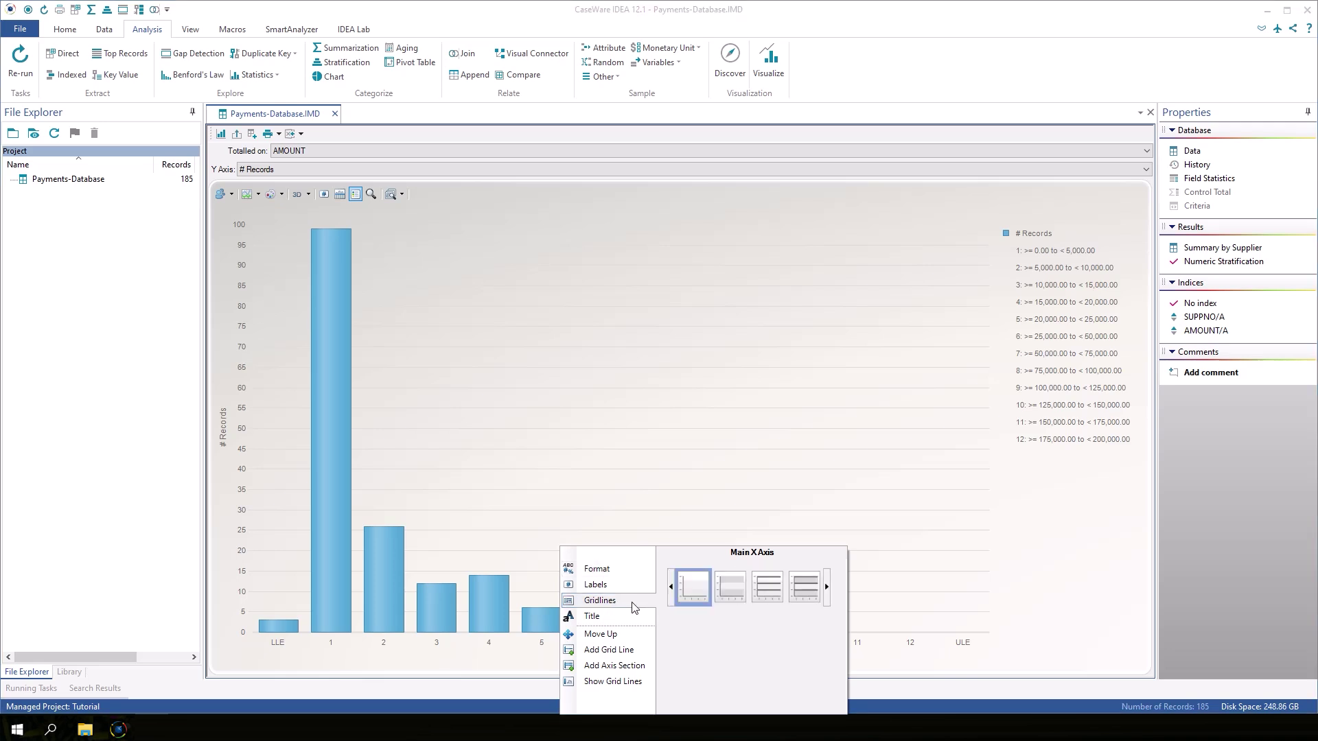
{"action": "left_click", "coordinate": [731, 595]}
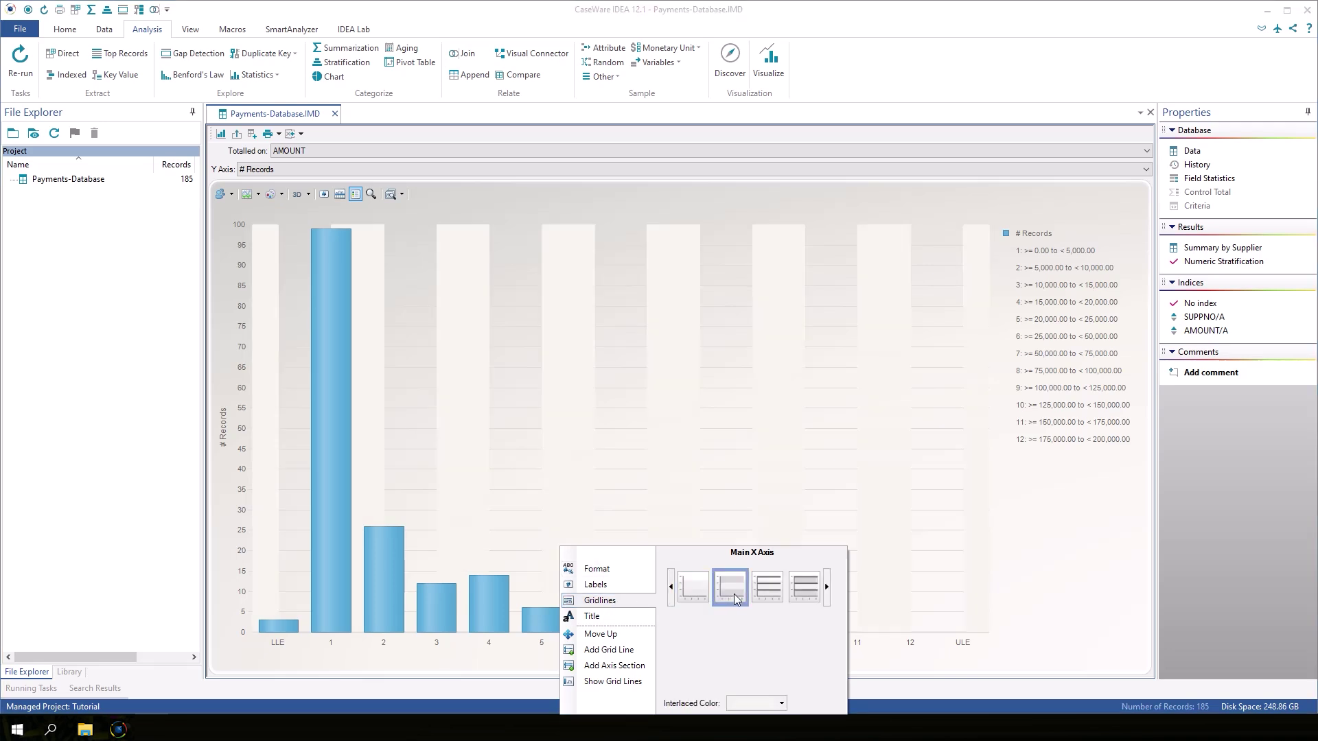
{"action": "left_click", "coordinate": [757, 591]}
{"action": "left_click", "coordinate": [797, 593]}
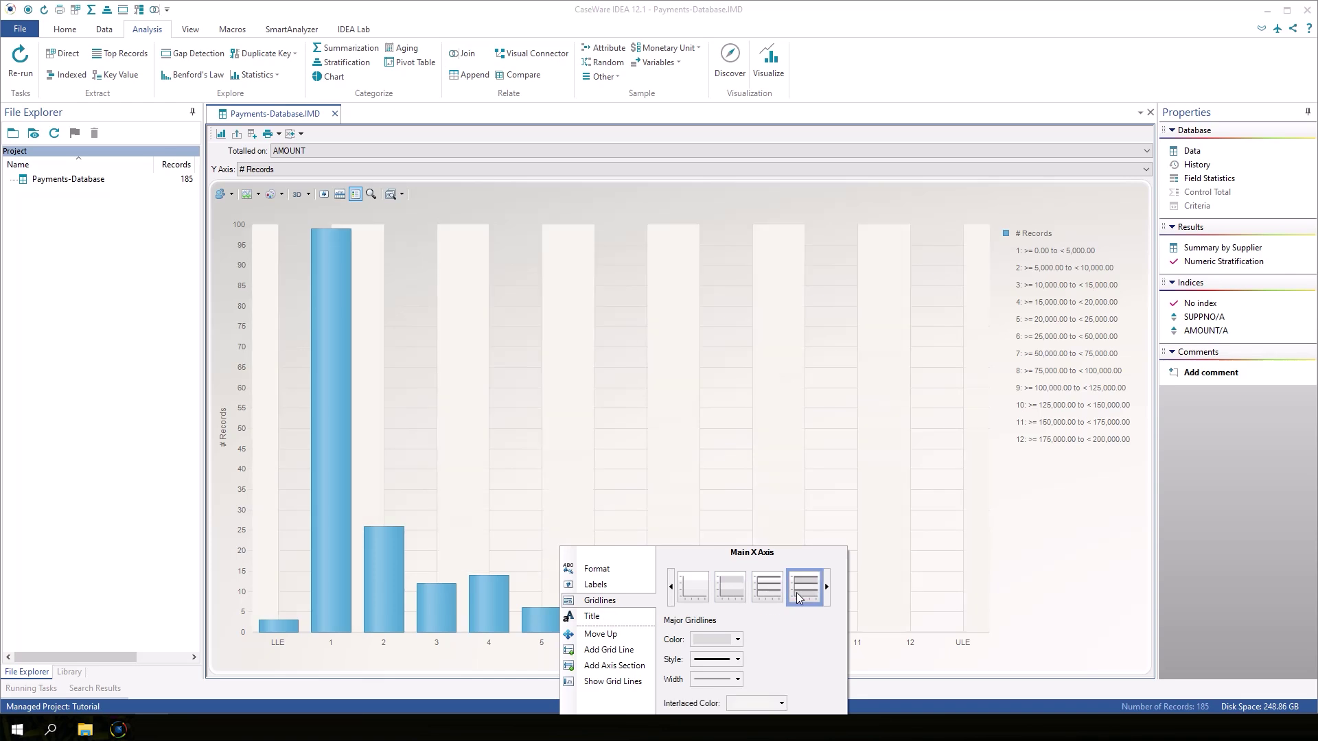
{"action": "left_click", "coordinate": [692, 587]}
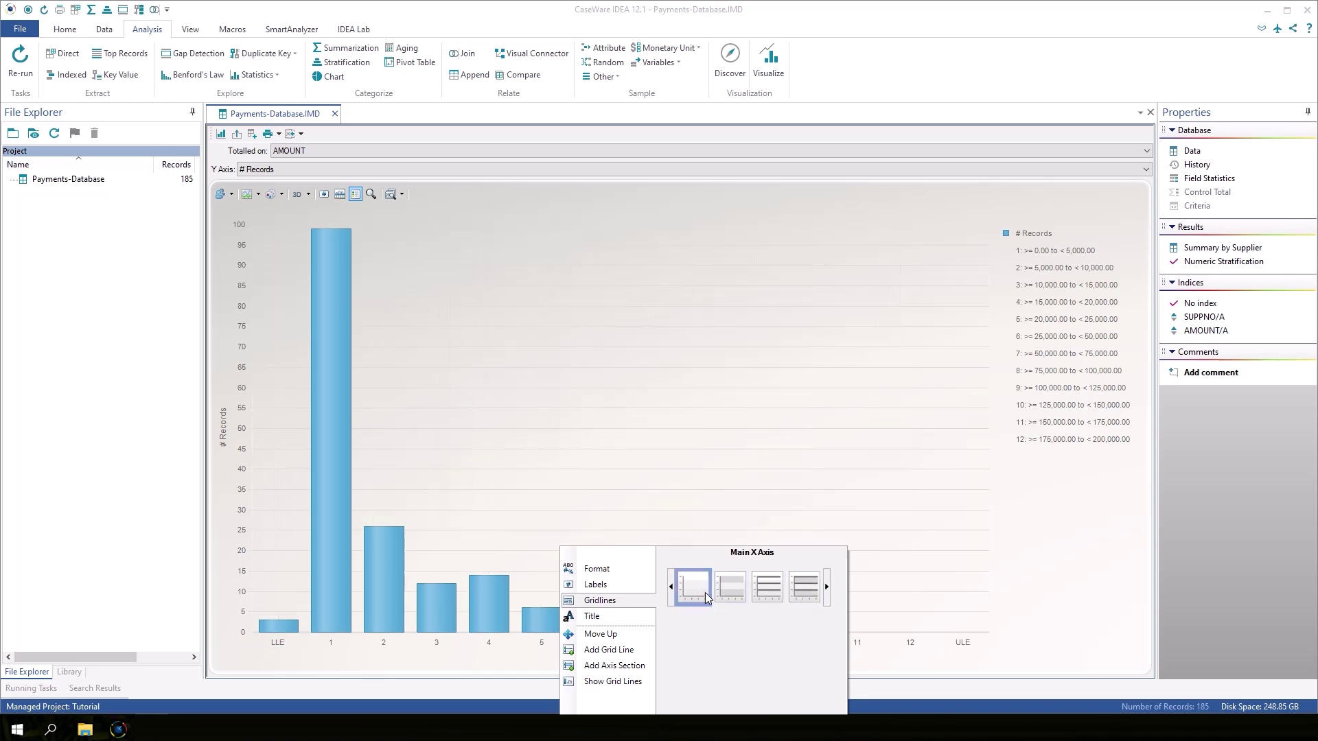
{"action": "left_click", "coordinate": [1027, 585]}
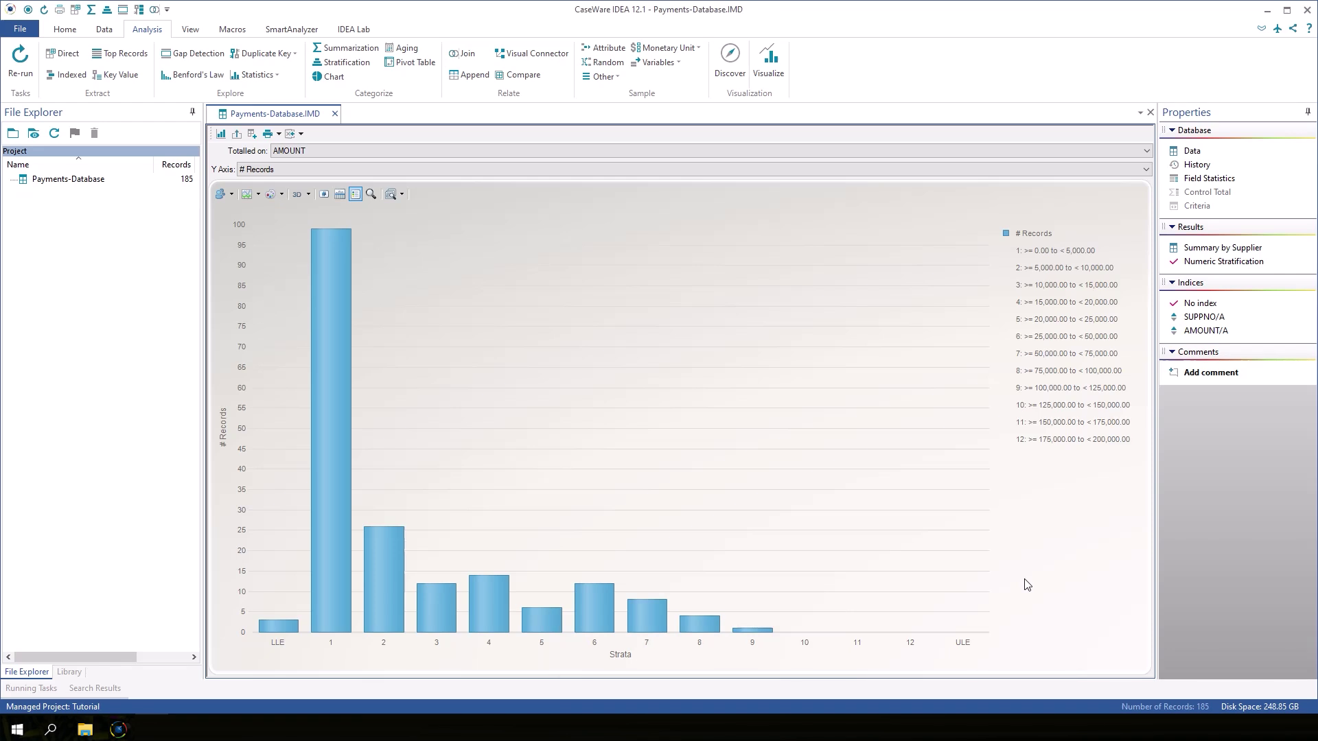
{"action": "mouse_move", "coordinate": [595, 615]}
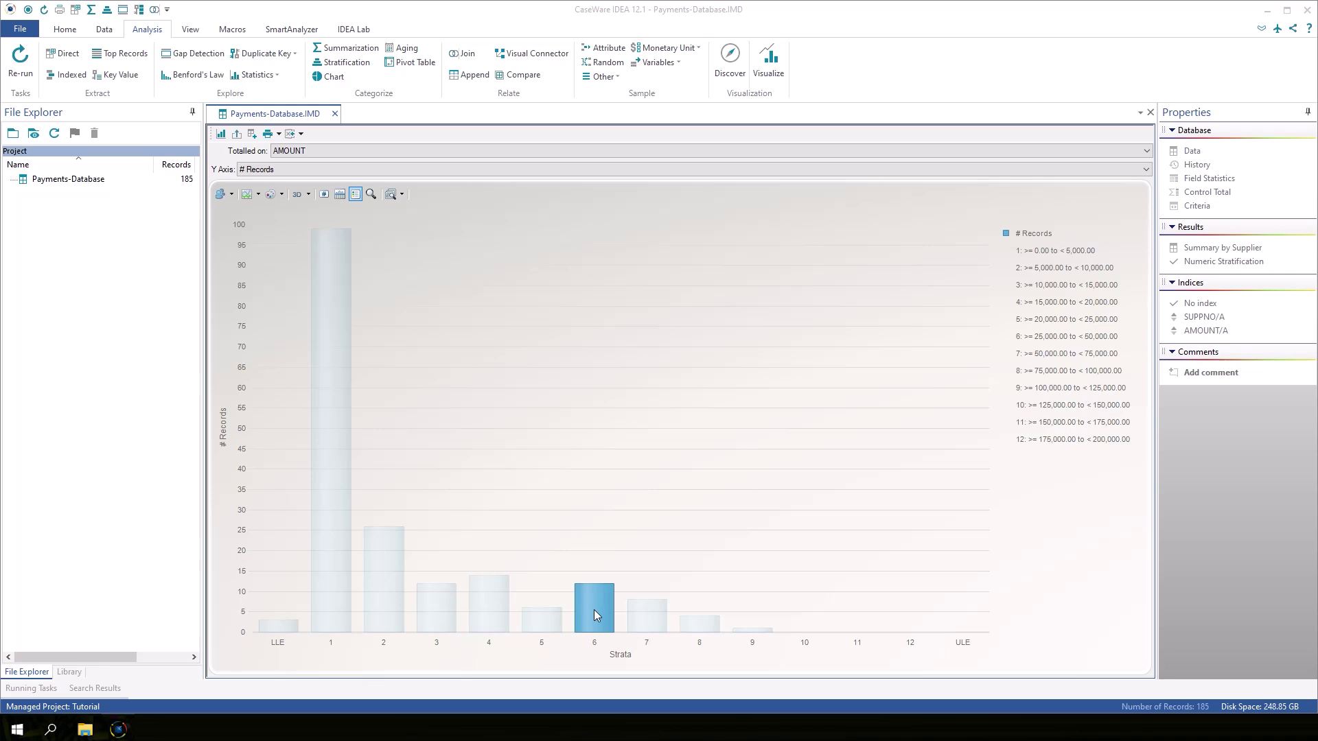
{"action": "right_click", "coordinate": [335, 579]}
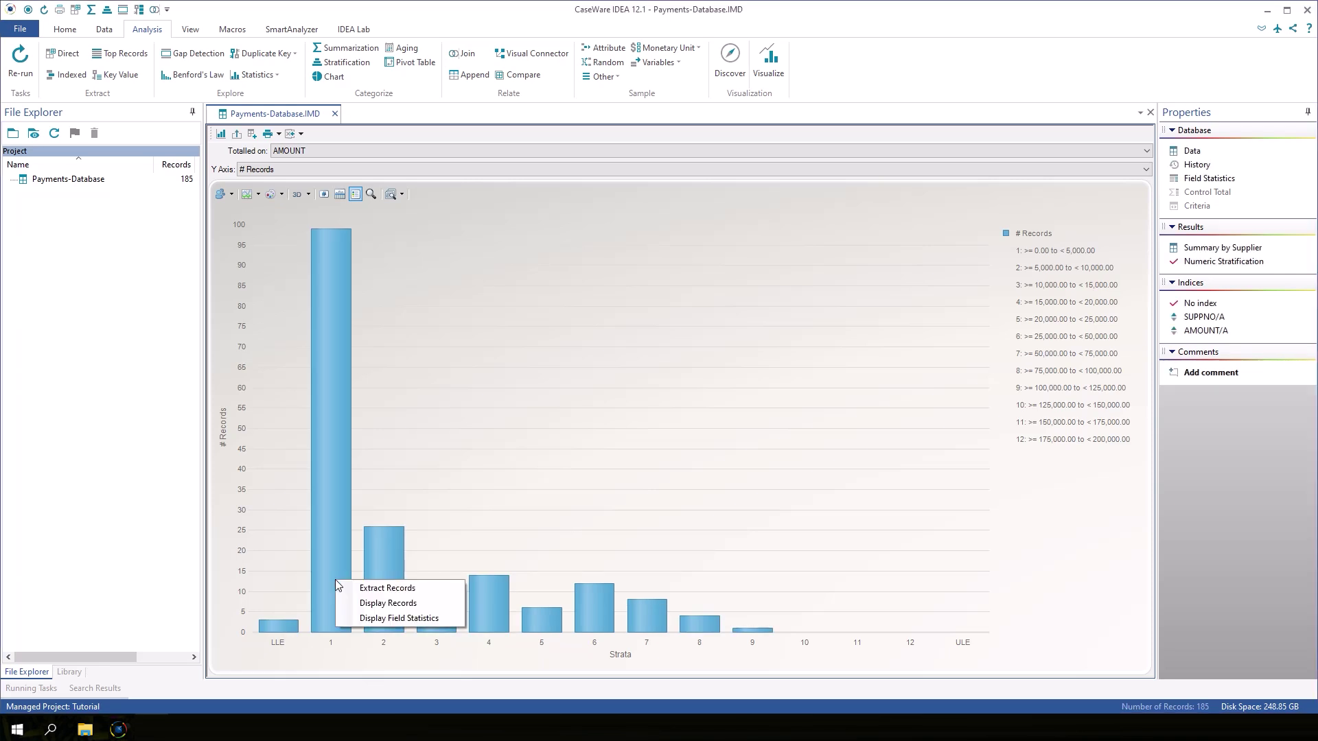
{"action": "left_click", "coordinate": [373, 601]}
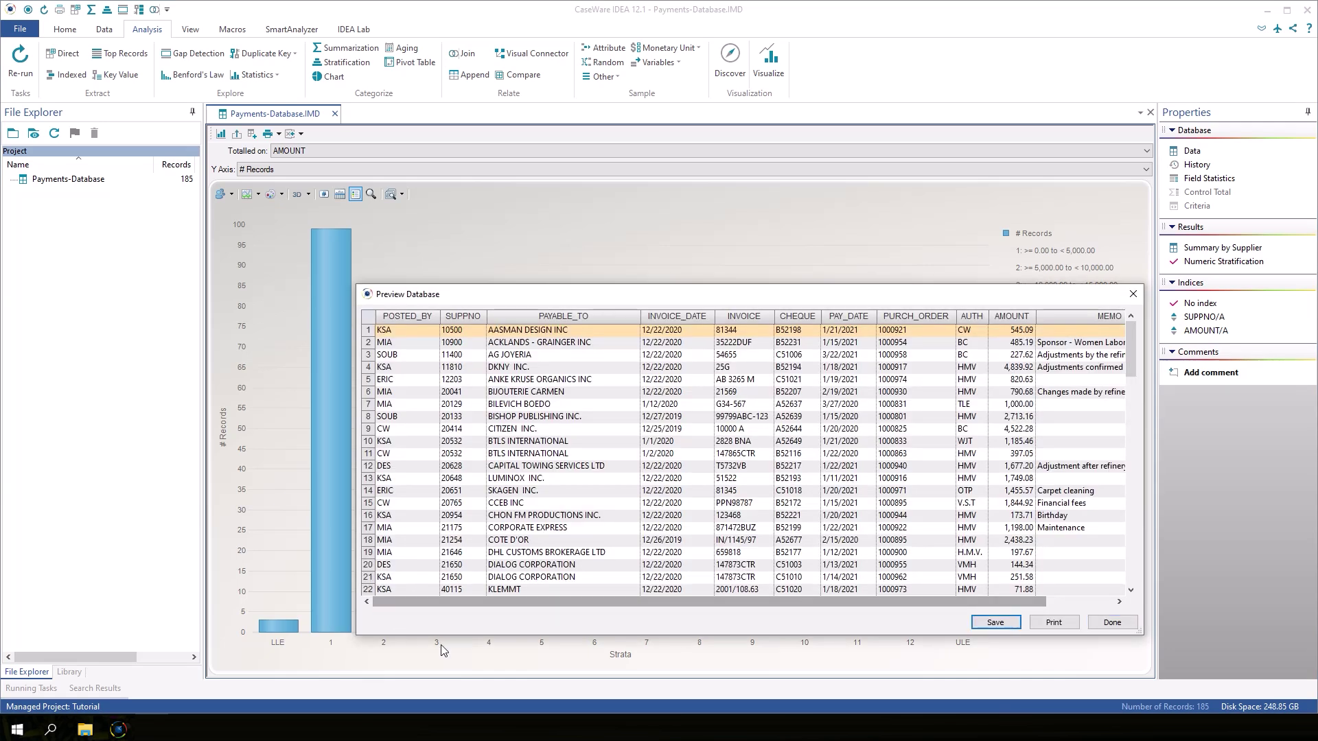
{"action": "left_click", "coordinate": [1111, 624]}
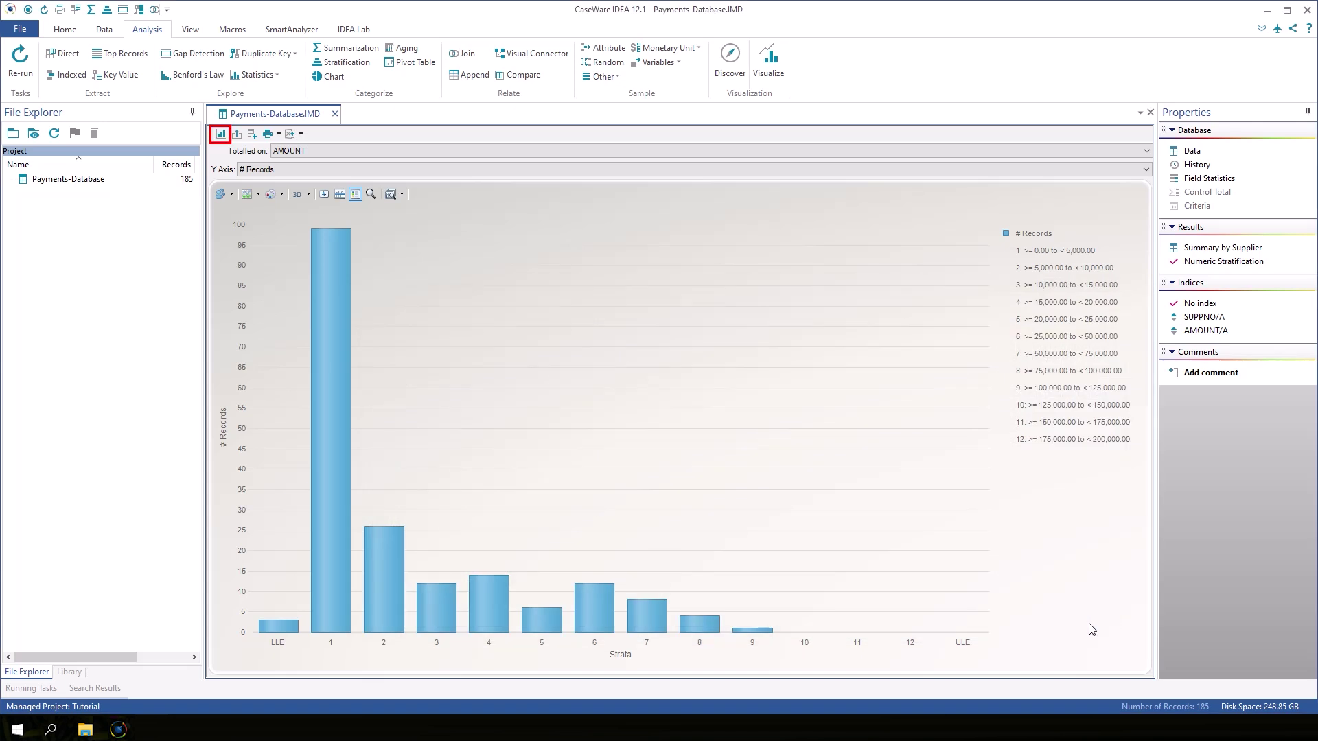
Return the result to the strata grid, then show the Payments-Database's full 185 records
{"action": "left_click", "coordinate": [219, 136]}
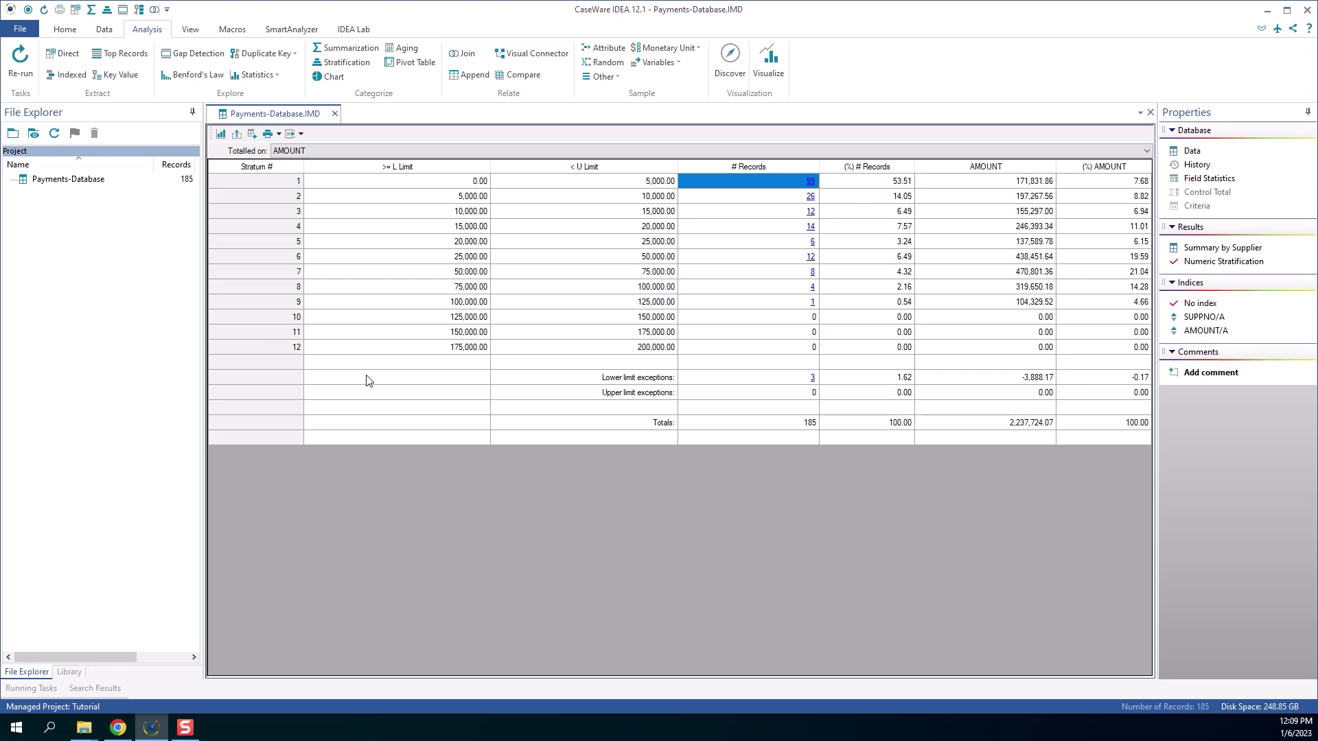
{"action": "left_click", "coordinate": [1192, 151]}
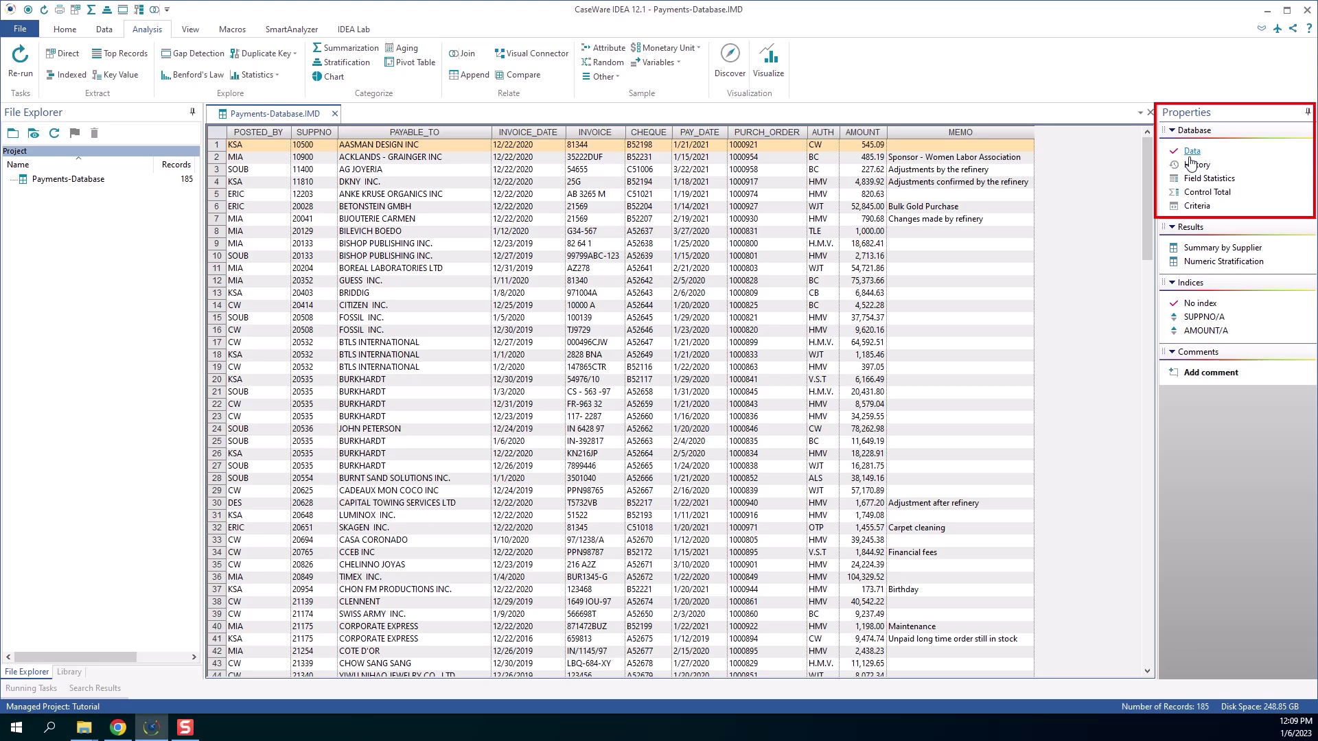